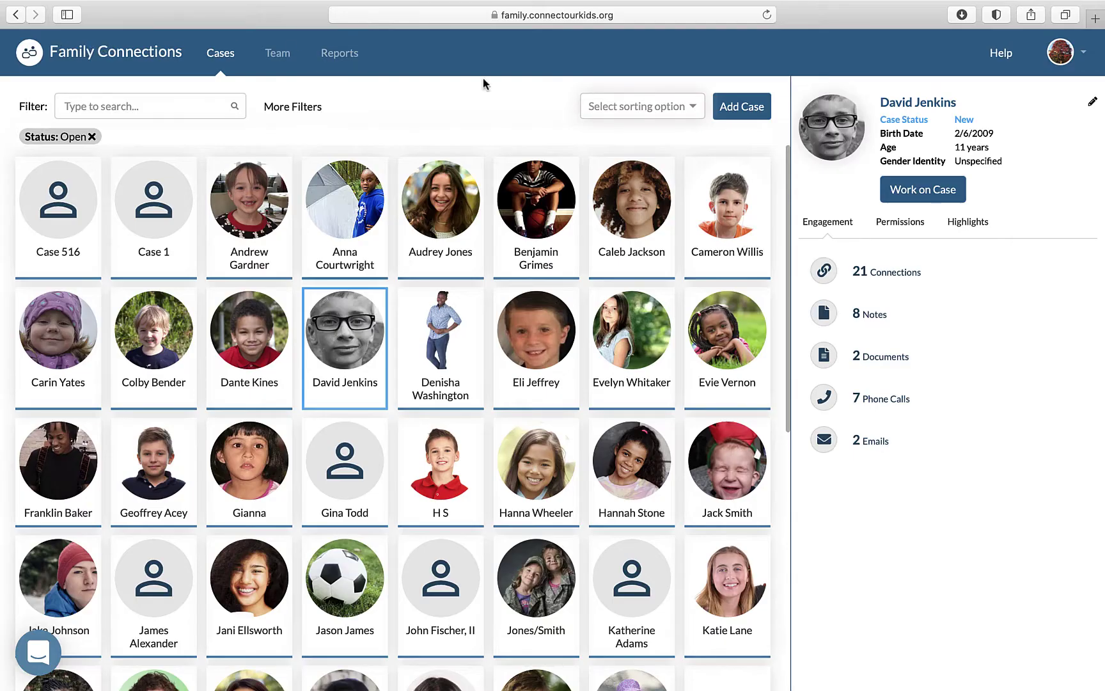
- Replace an empty paternal placeholder with a new person and enter their first and last name
click(919, 188)
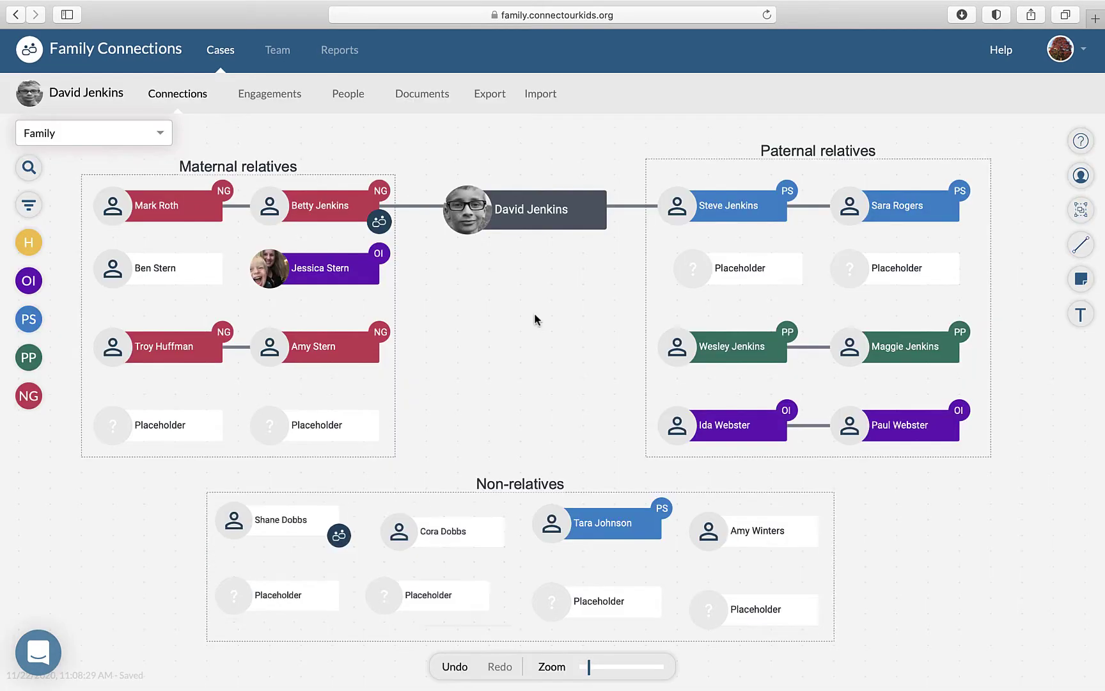
click(756, 285)
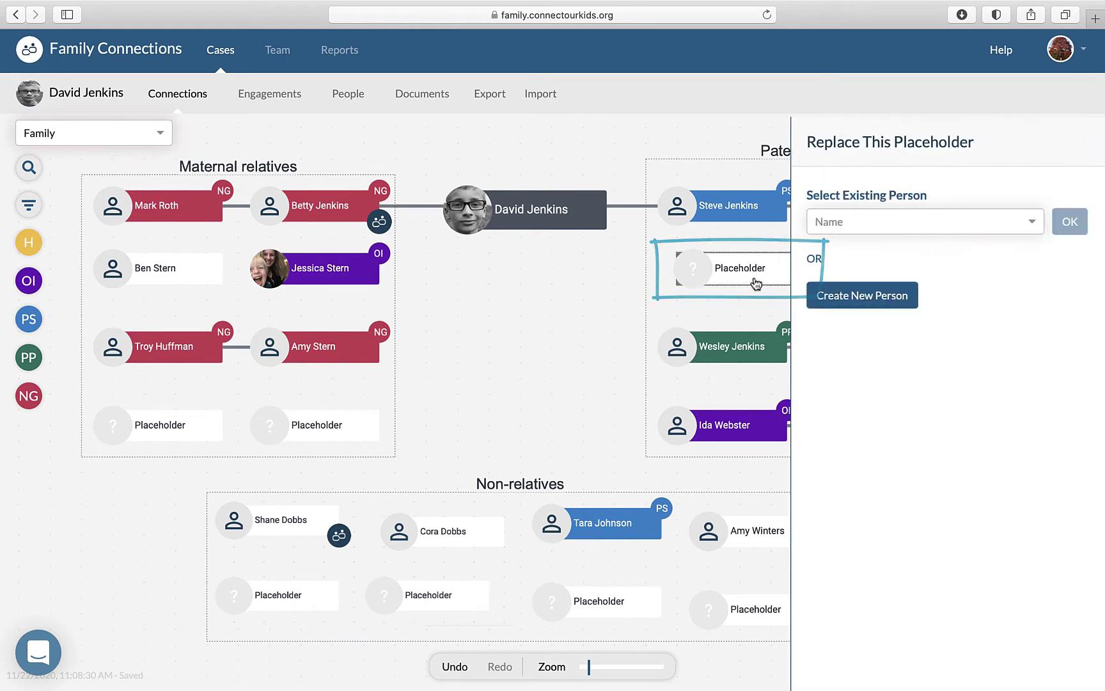
click(851, 297)
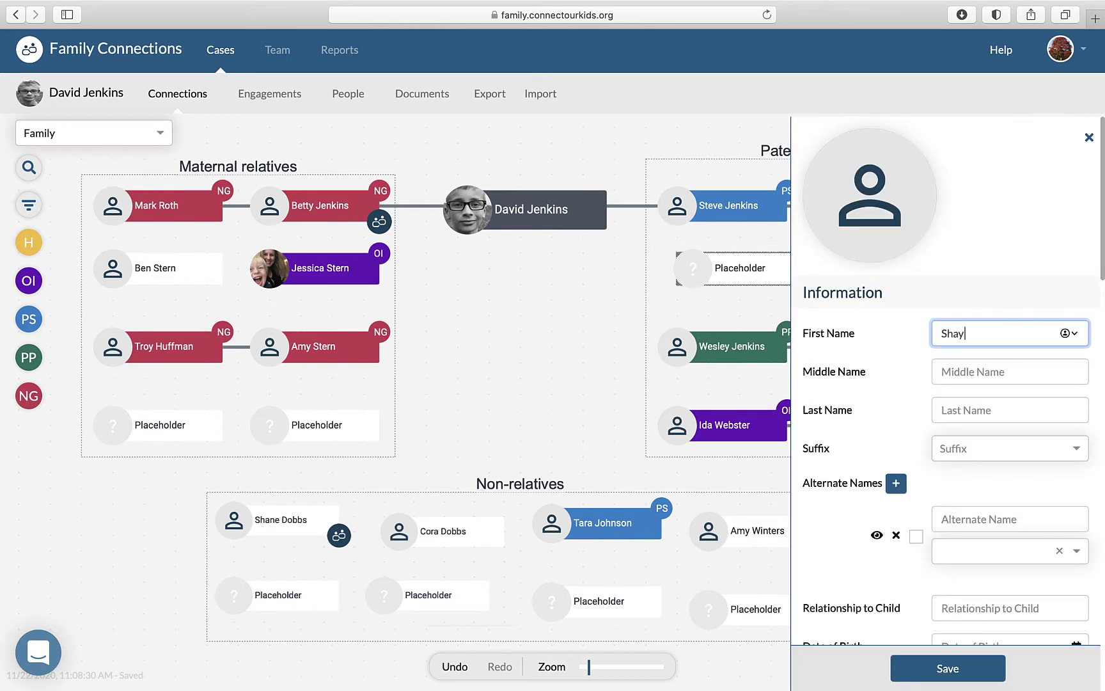
key(Tab)
key(Tab)
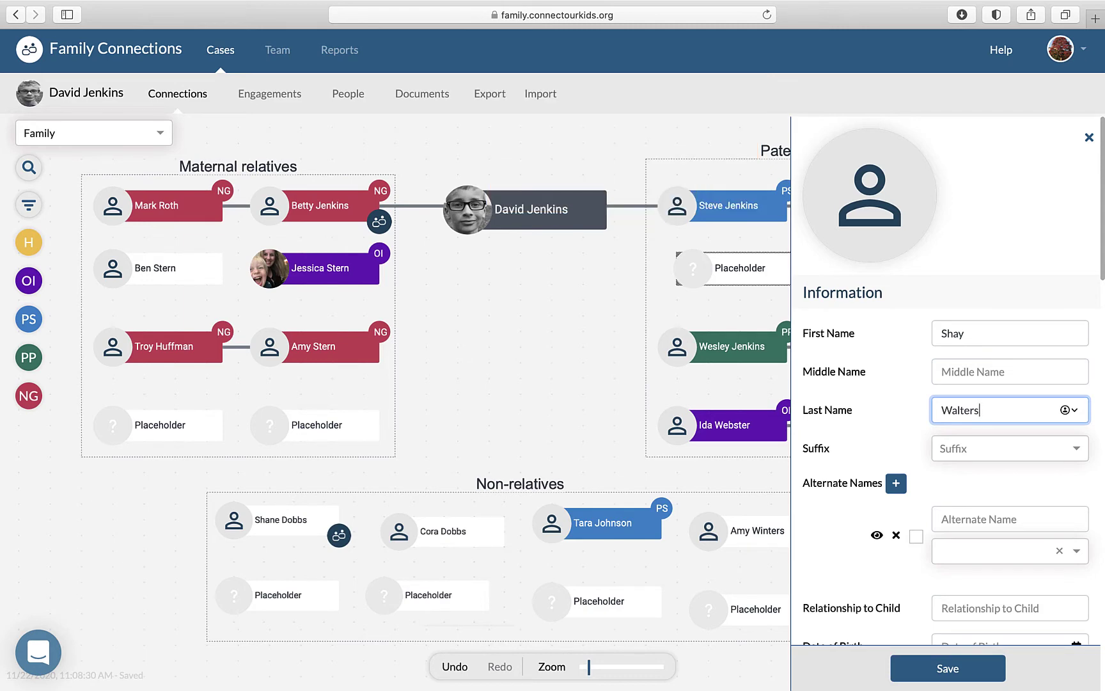
scroll(849, 519, down, 5)
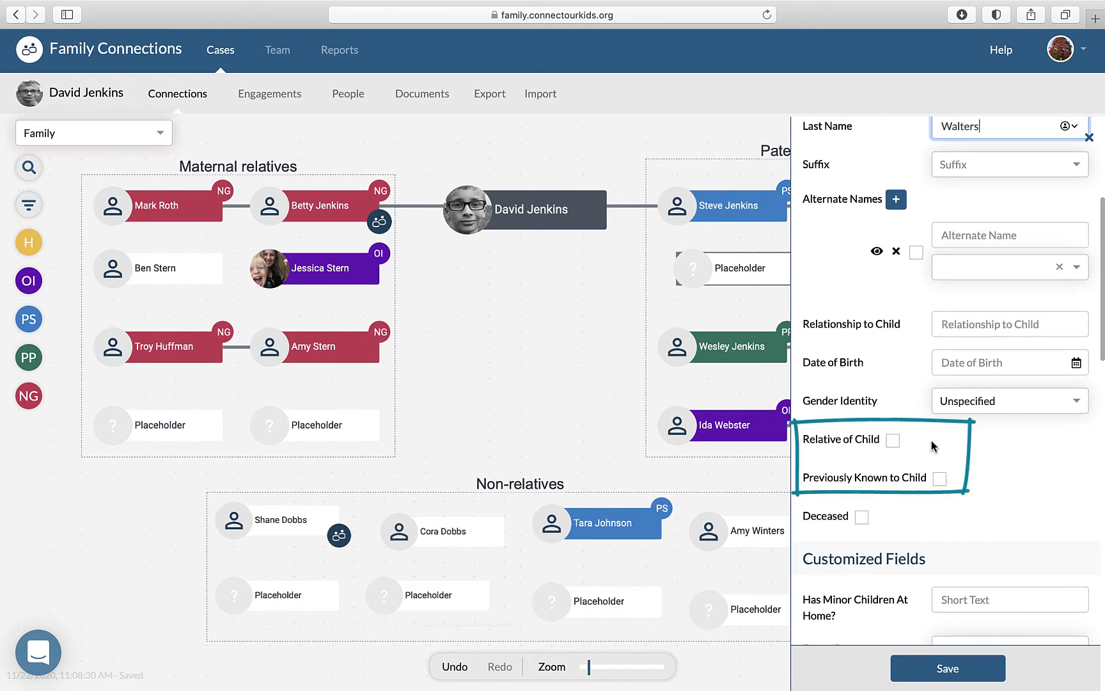
click(893, 440)
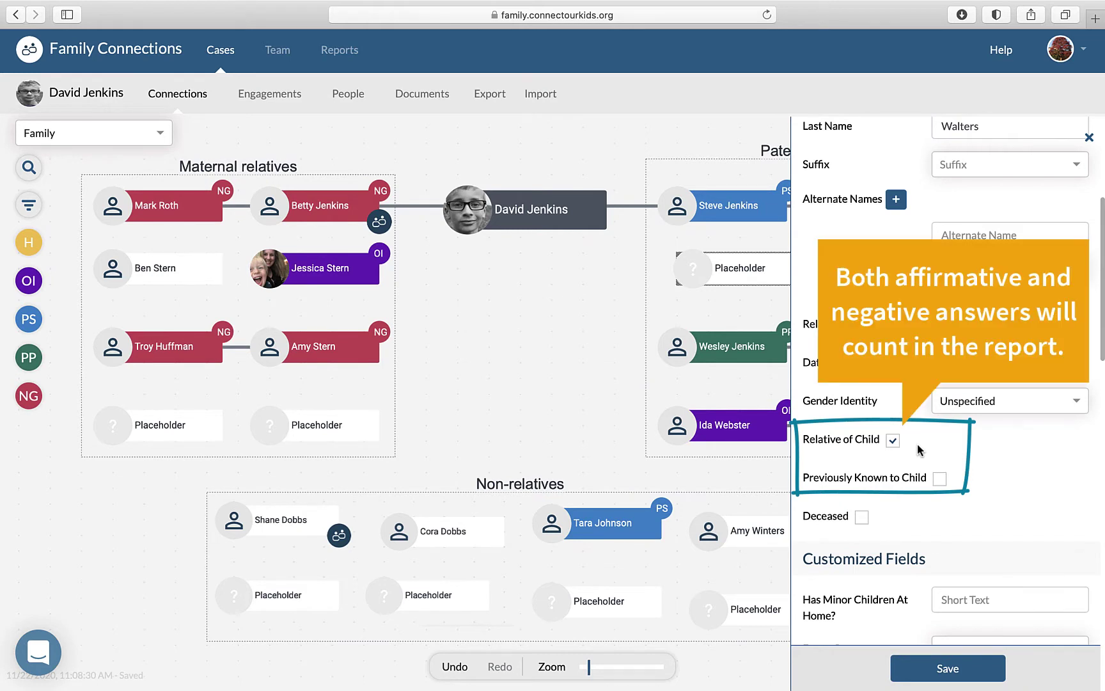
click(893, 441)
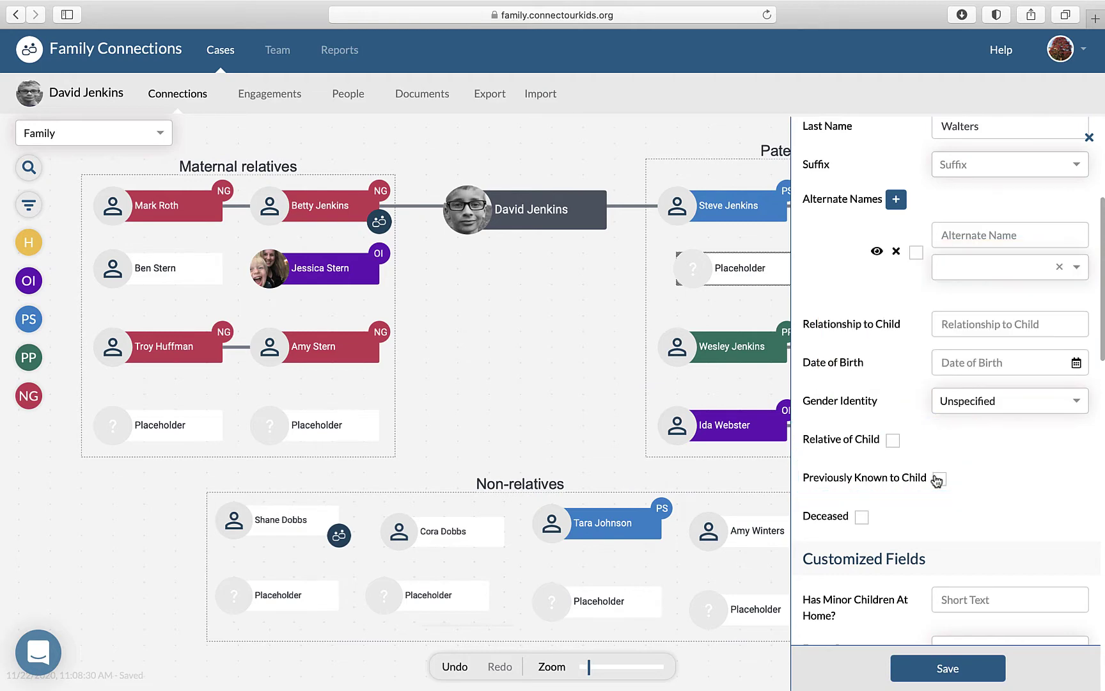
- Enter the person's telephone number, mark it verified, and save them to the map
scroll(938, 481, down, 10)
click(988, 401)
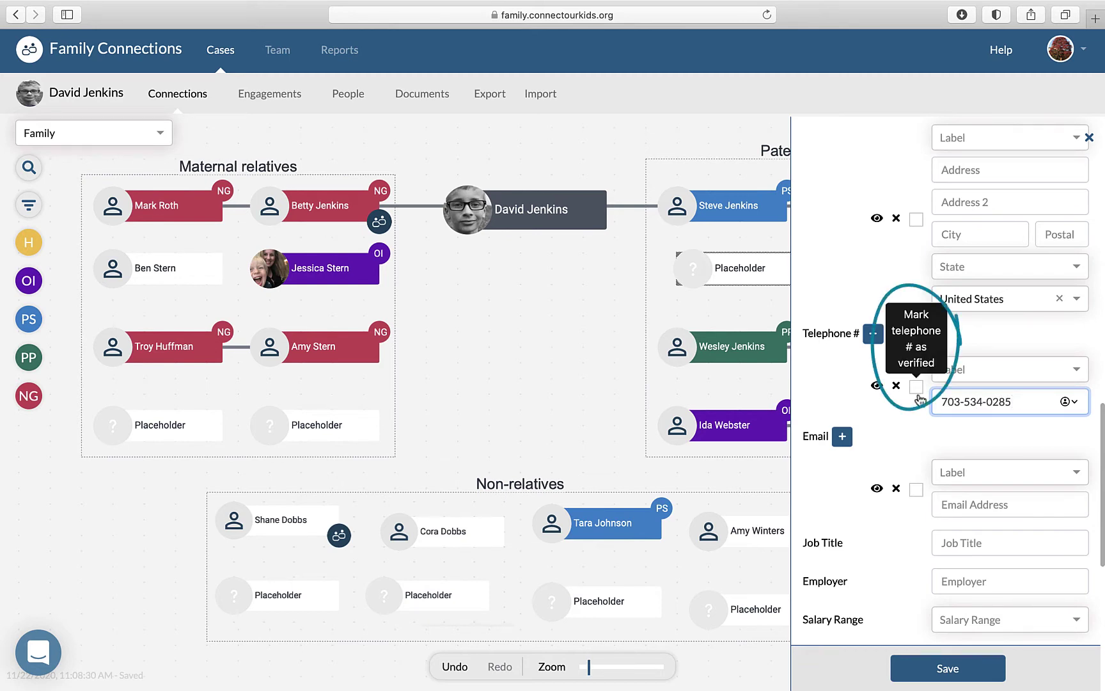
click(918, 393)
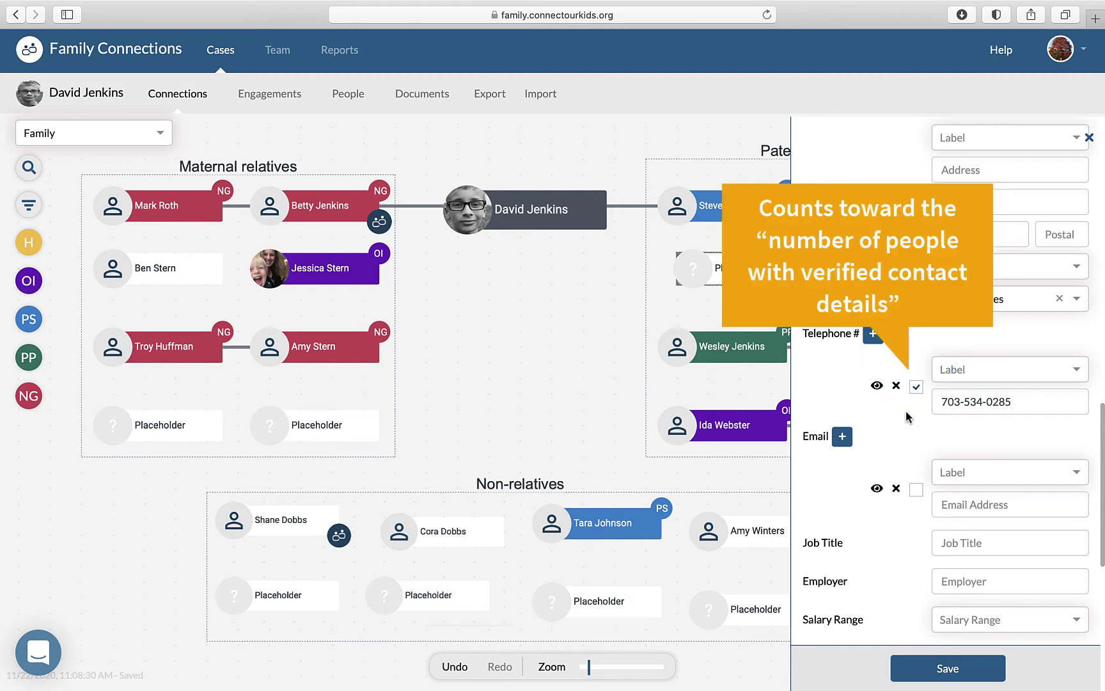
click(956, 669)
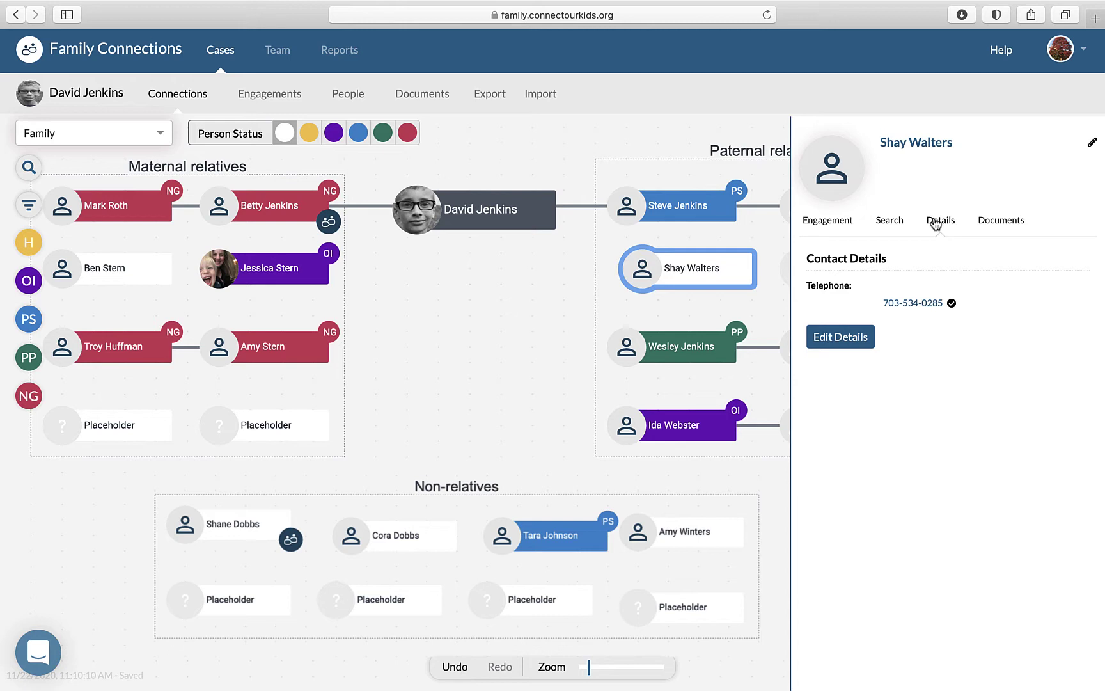
- Set the relative's engagement status to Contacted
click(838, 222)
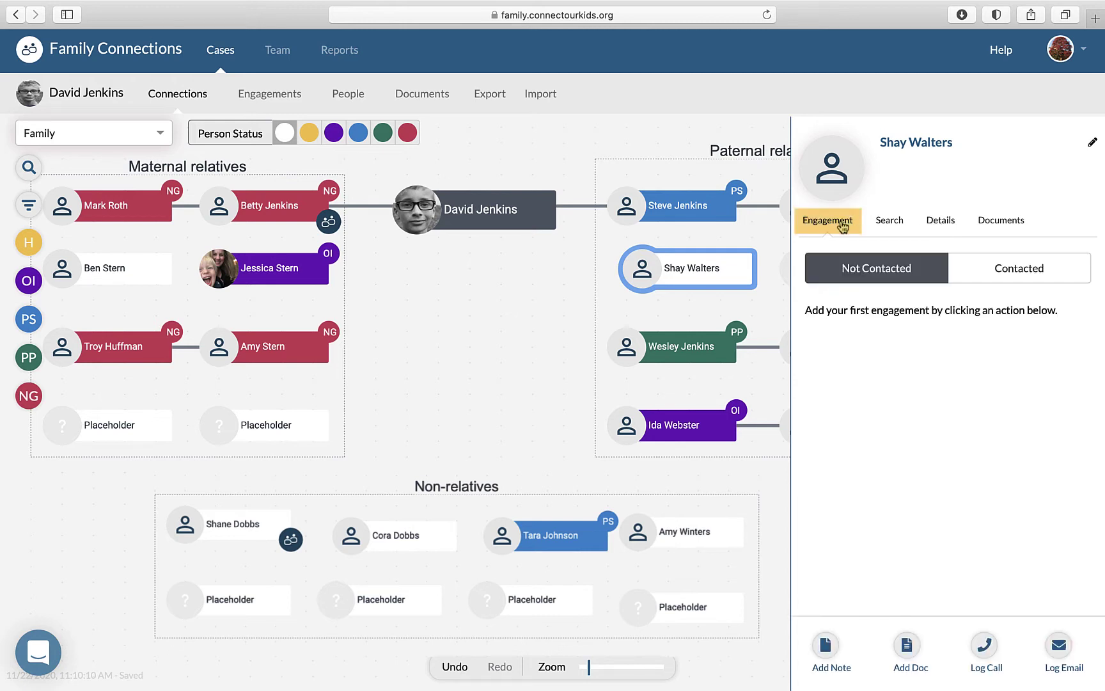
click(995, 267)
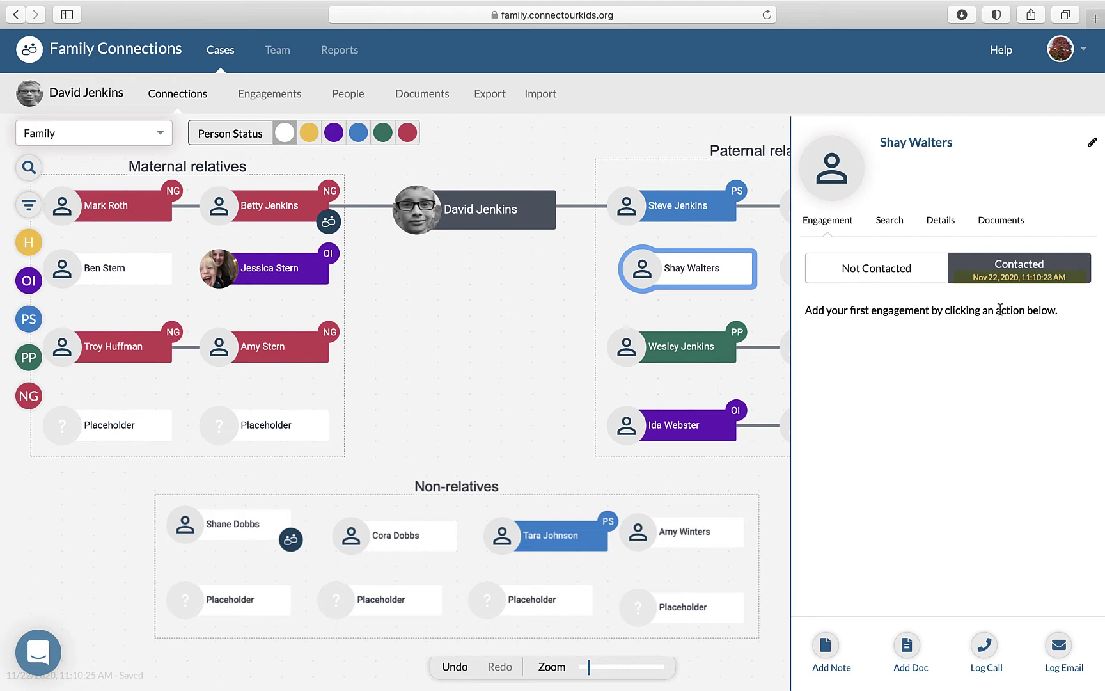
click(898, 282)
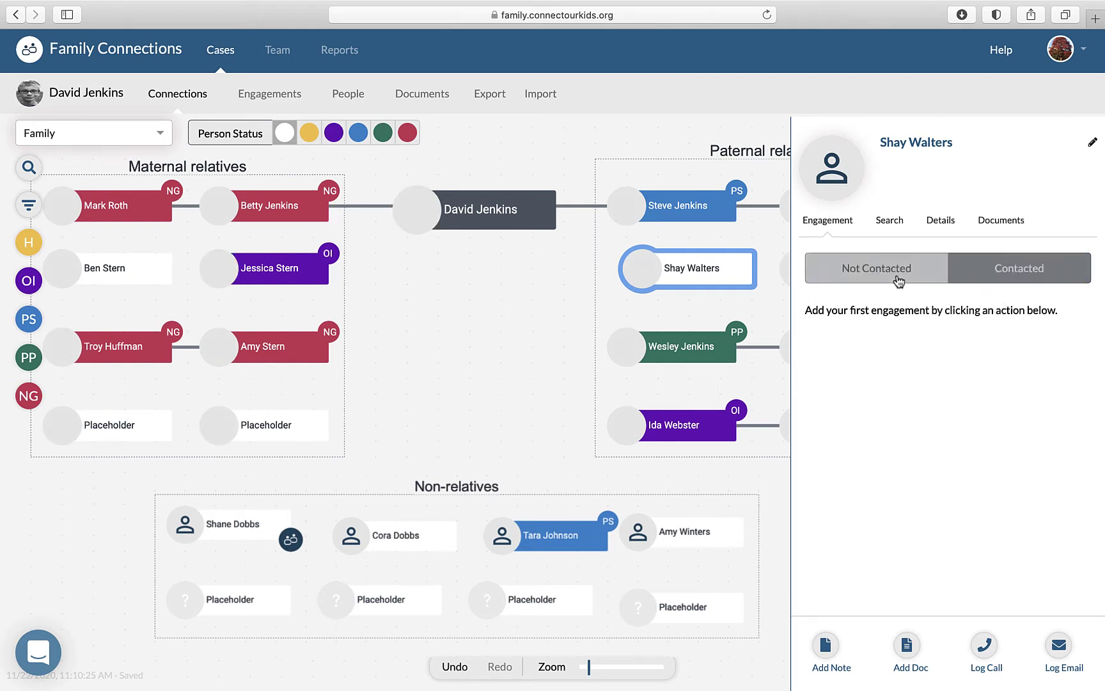
click(1032, 281)
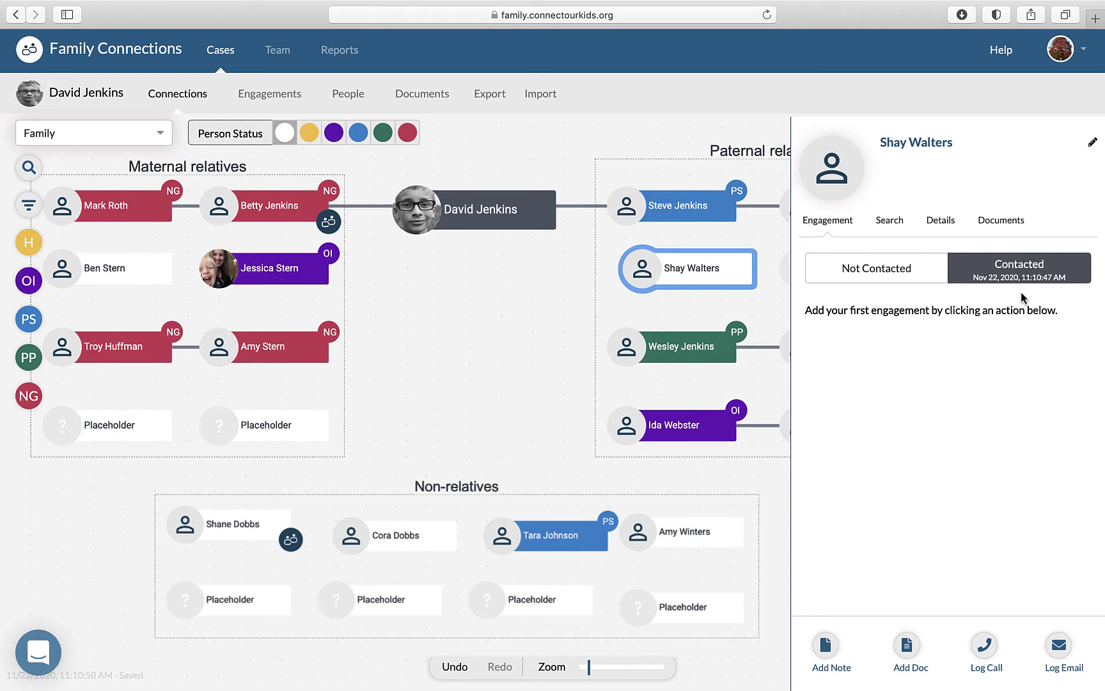
- Change the first-contacted time's minutes to 05 and save the relative's details
click(1091, 148)
scroll(807, 561, down, 5)
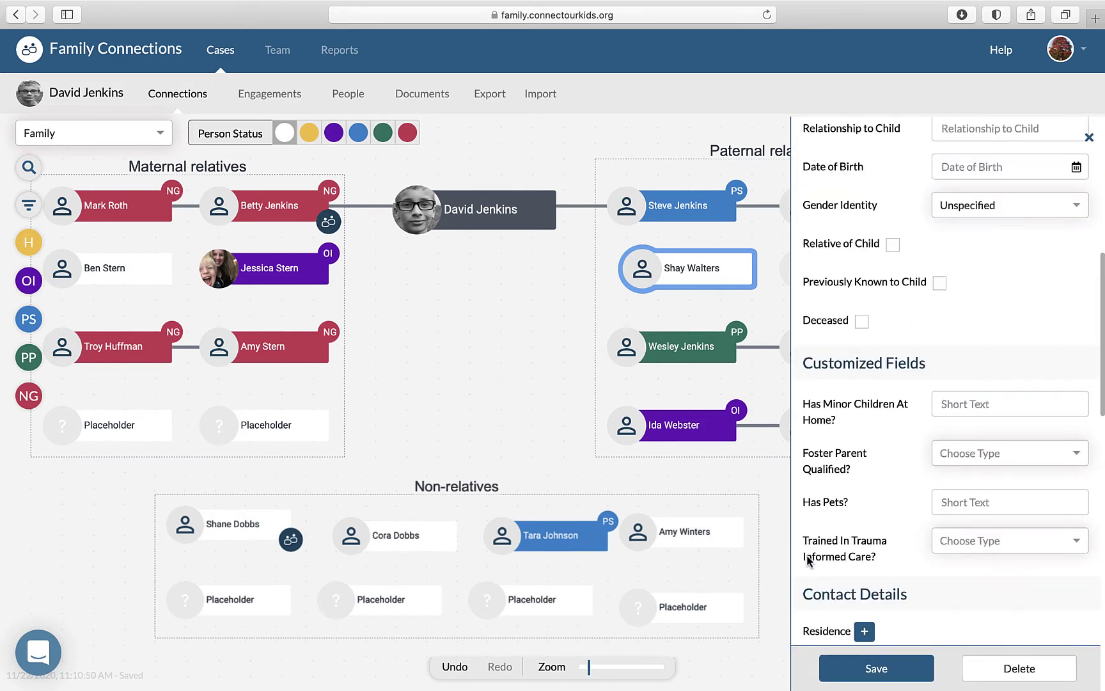
scroll(807, 561, down, 10)
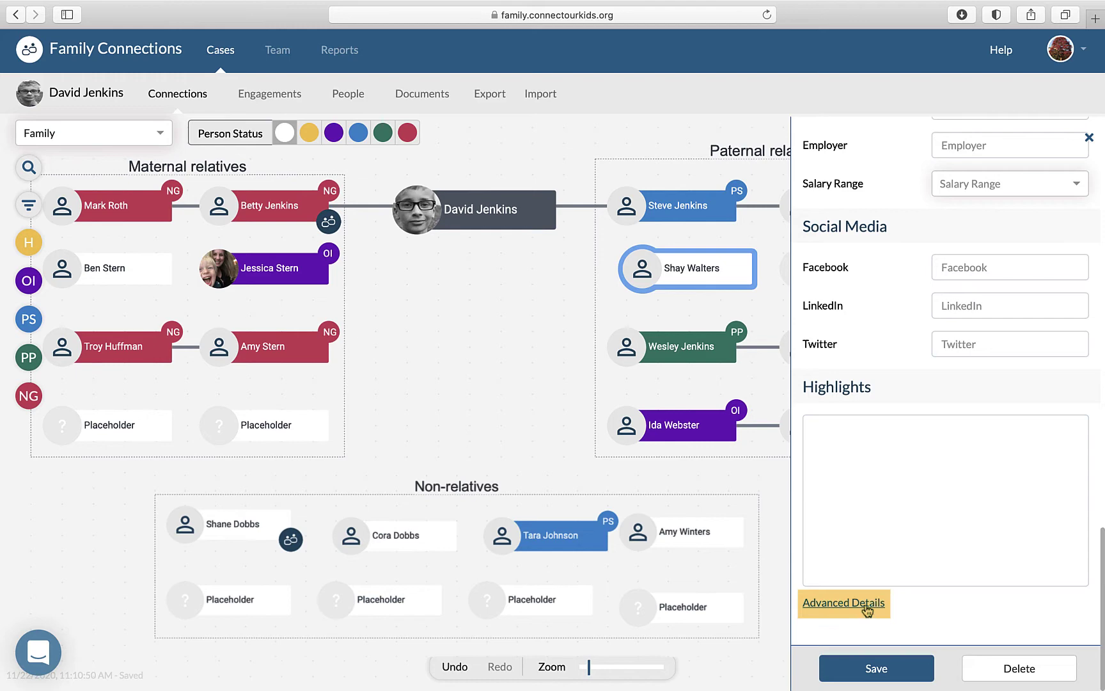
click(868, 606)
scroll(868, 601, down, 3)
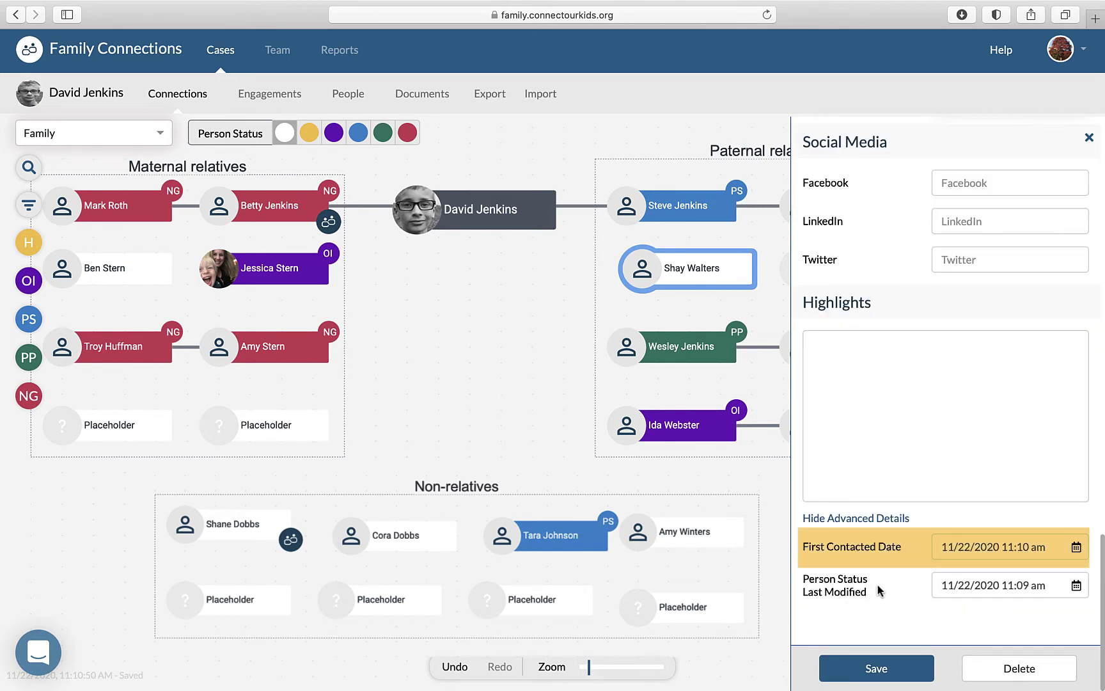
double_click(1023, 546)
text(05)
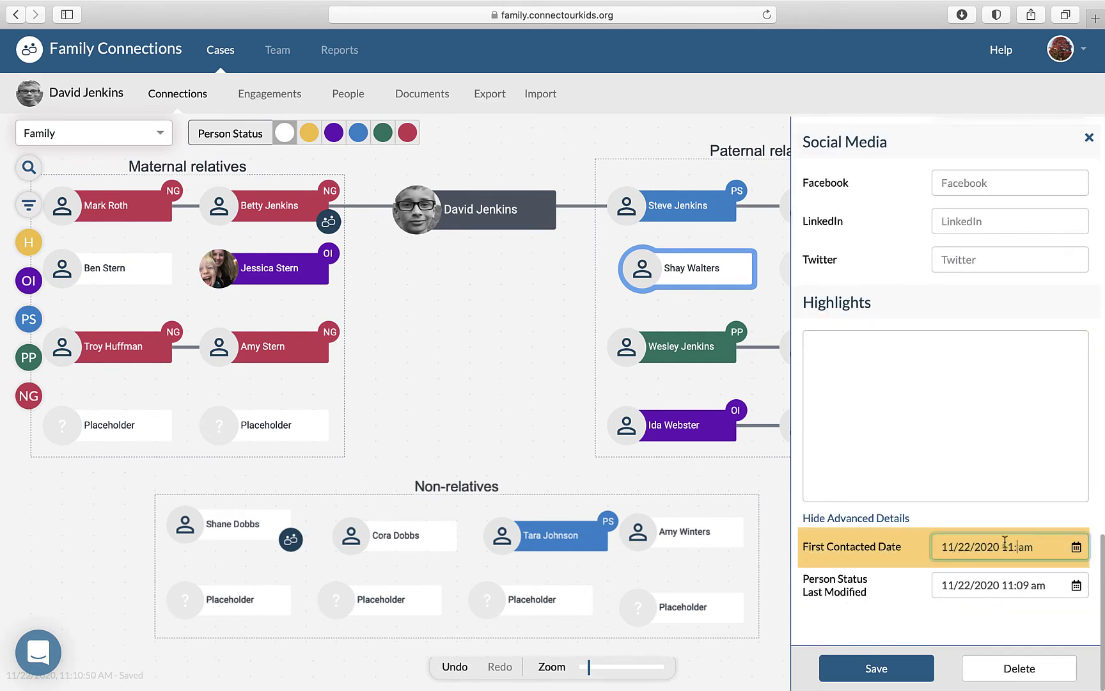
key(Return)
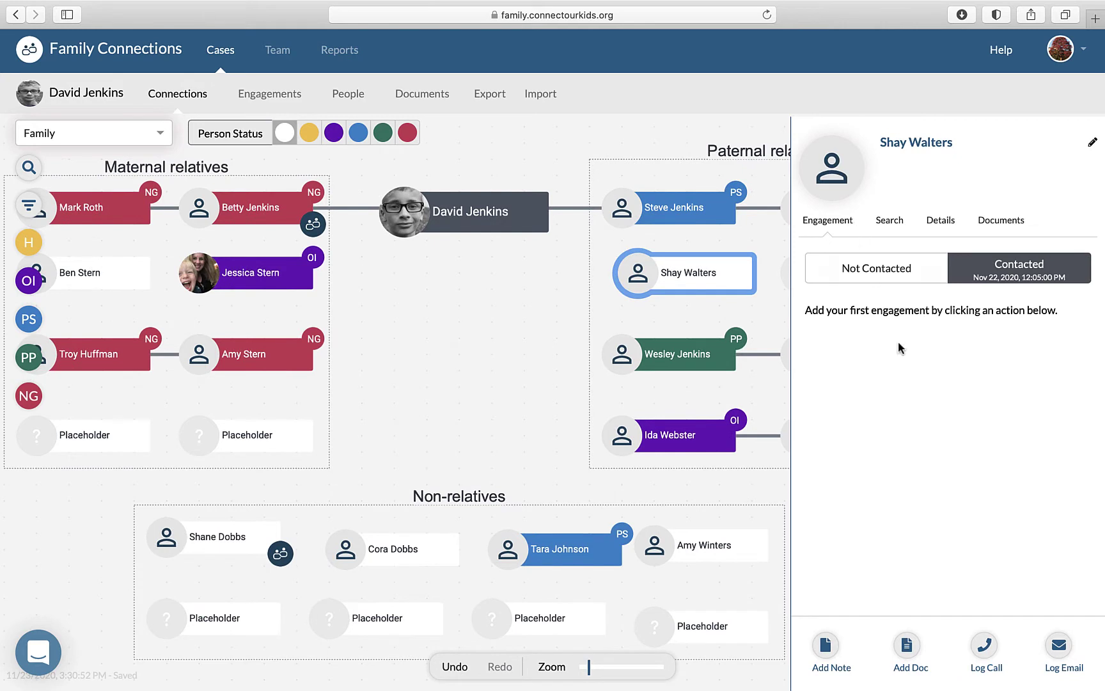
- Open an empty Add Note form for the relative, dated 11/23/2020
click(1054, 651)
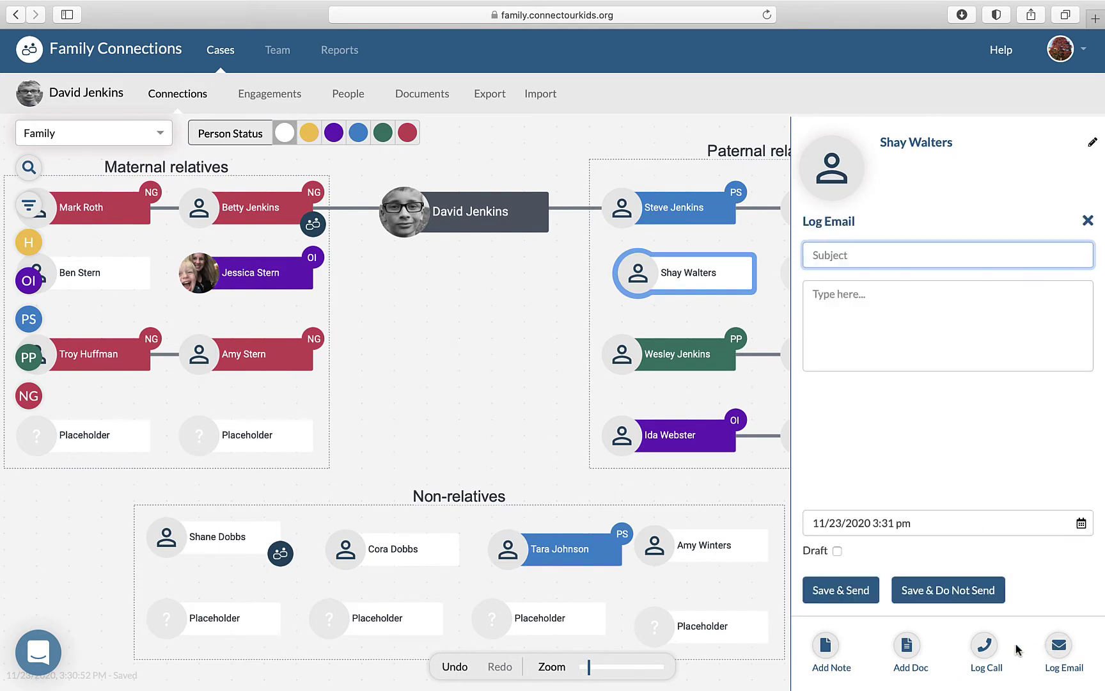
click(986, 648)
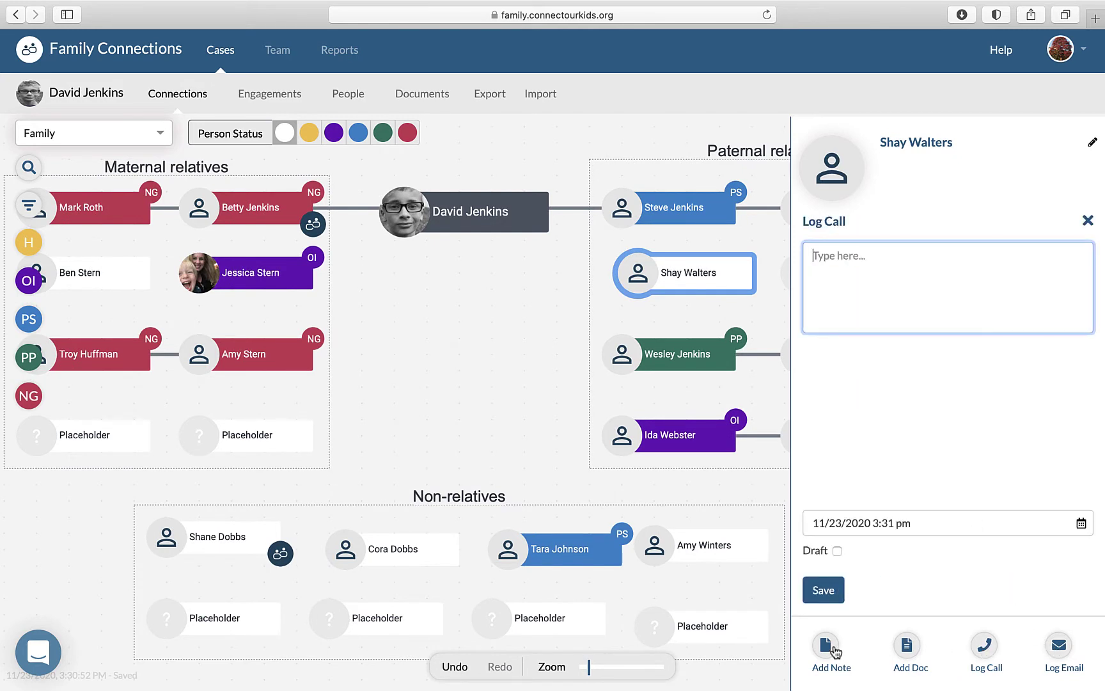
click(832, 648)
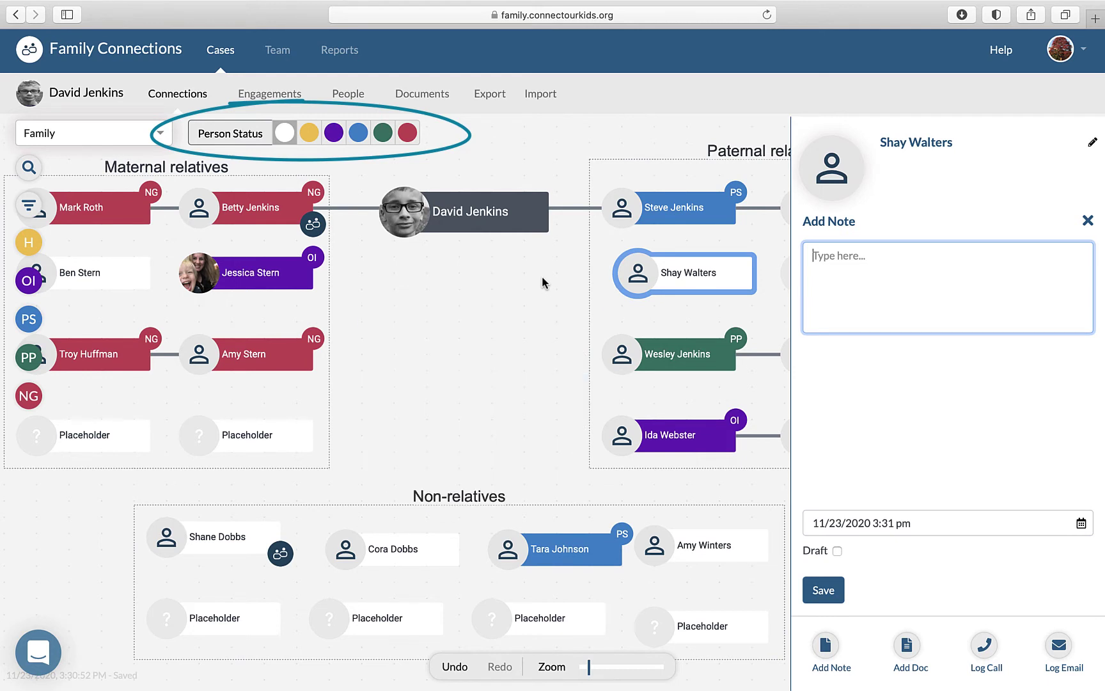
- Tag the relative with the blue Potential Supporter (PS) person status
click(359, 134)
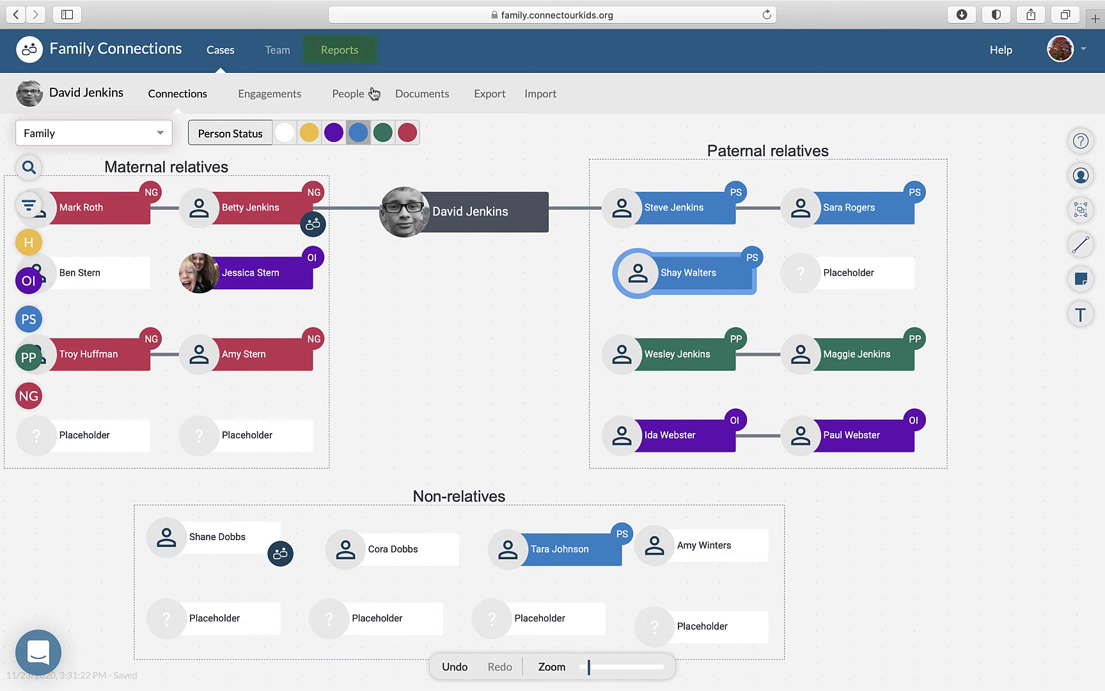
- Filter Activity Reports to 11/01/2020–11/21/2020 and download the child's report
click(344, 54)
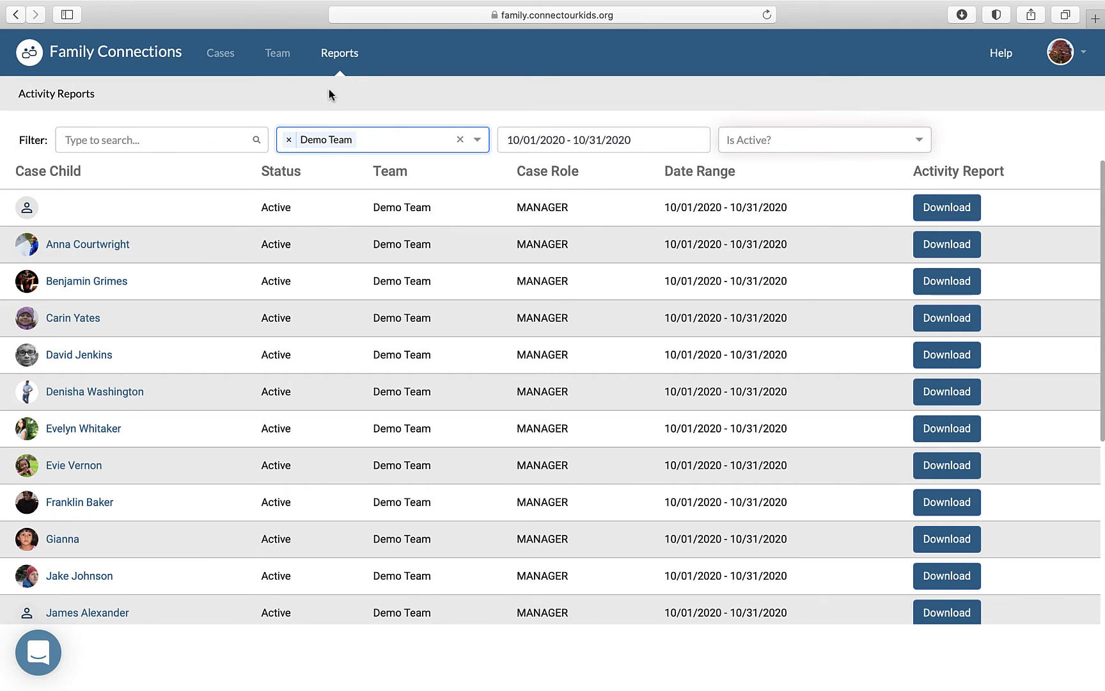
triple_click(660, 145)
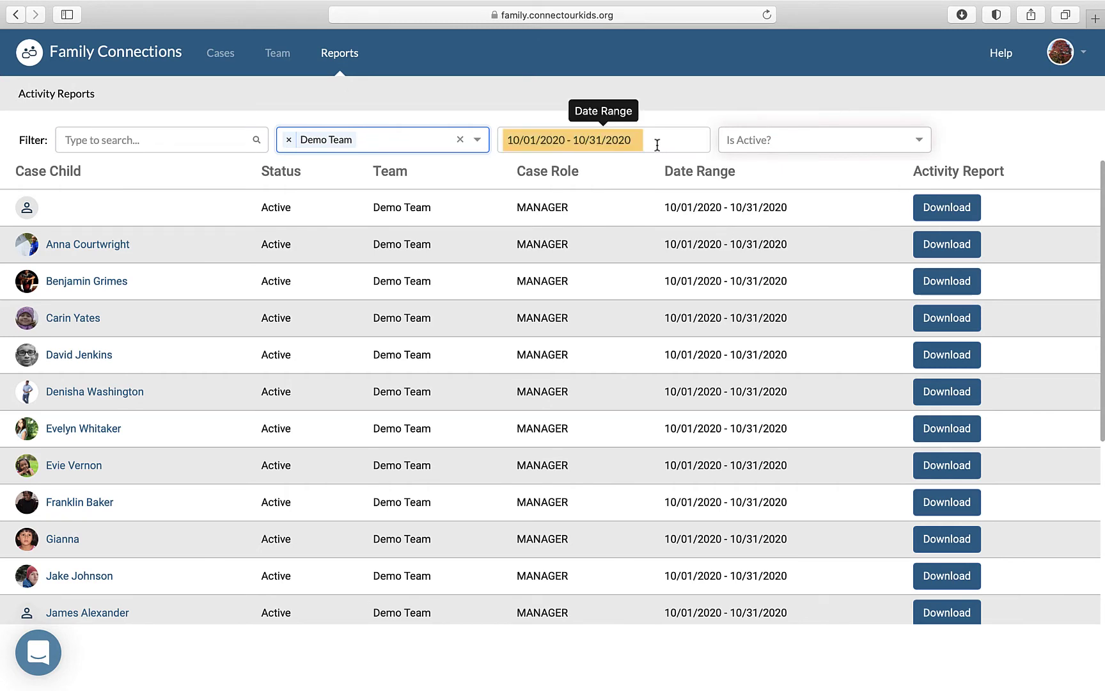
click(658, 145)
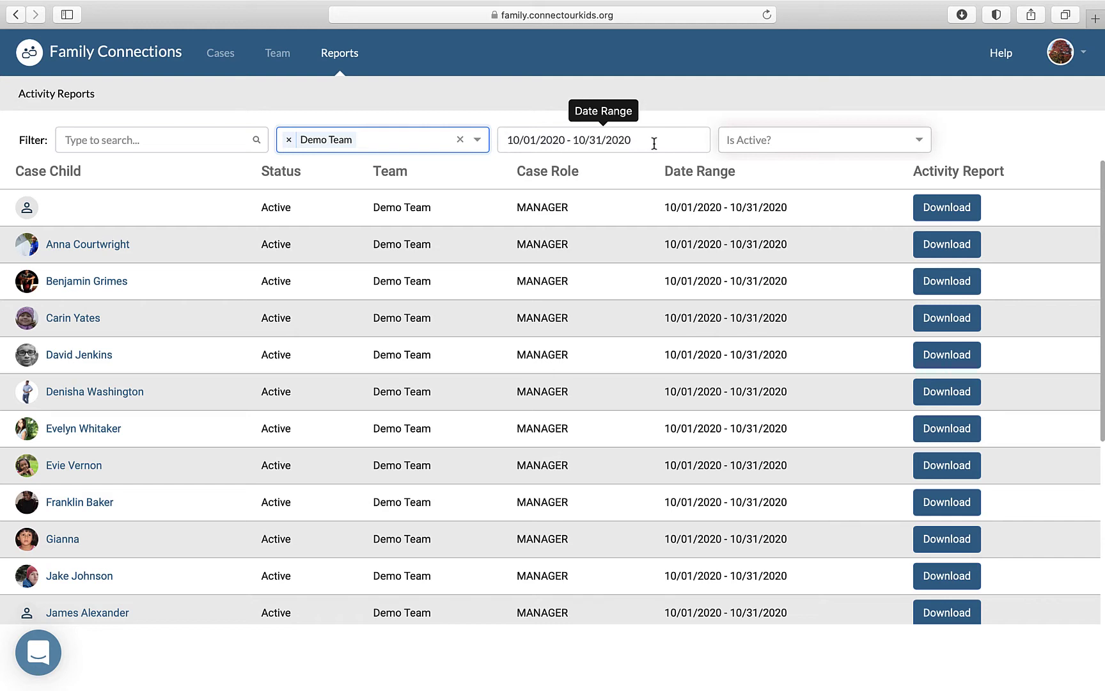
click(640, 141)
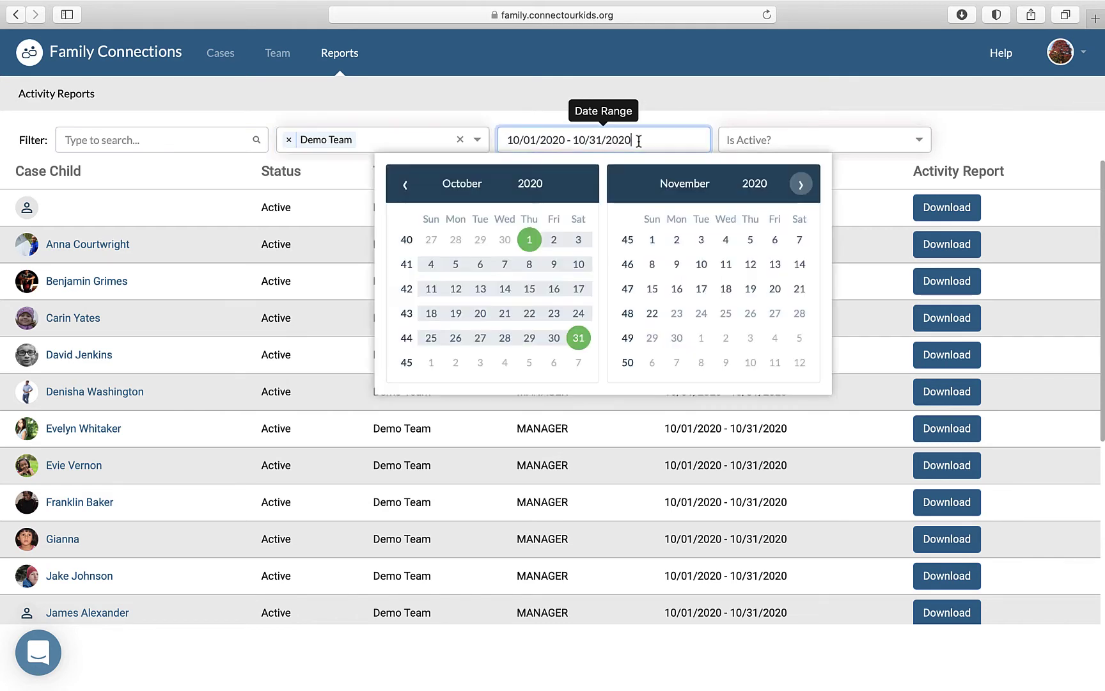
click(650, 239)
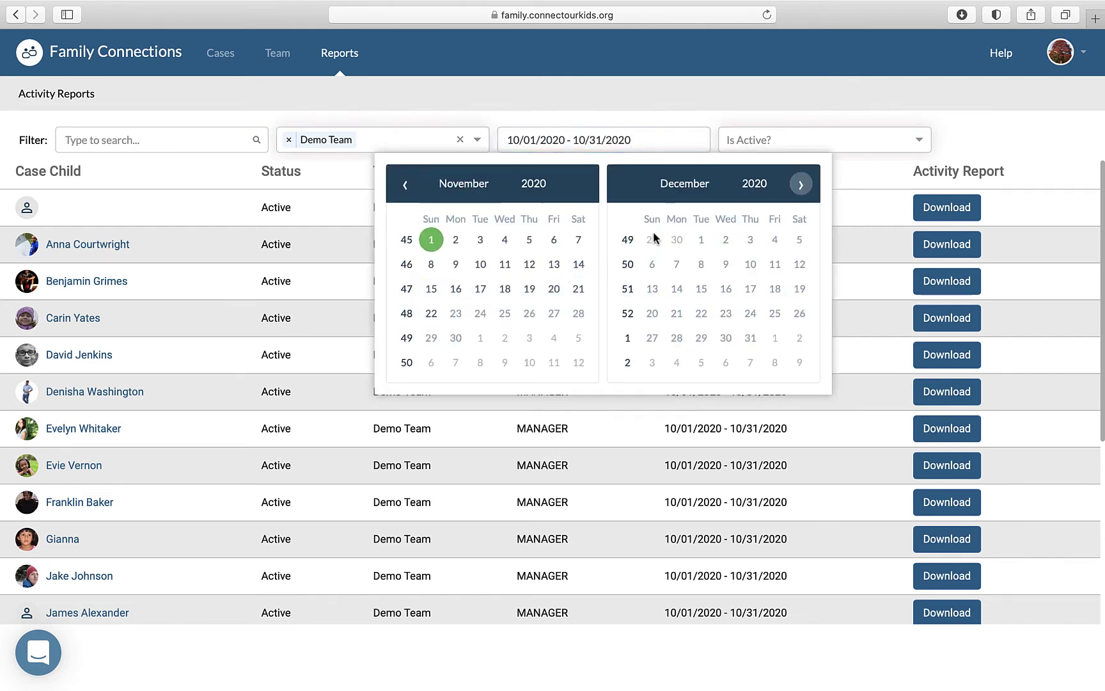
click(577, 291)
click(935, 356)
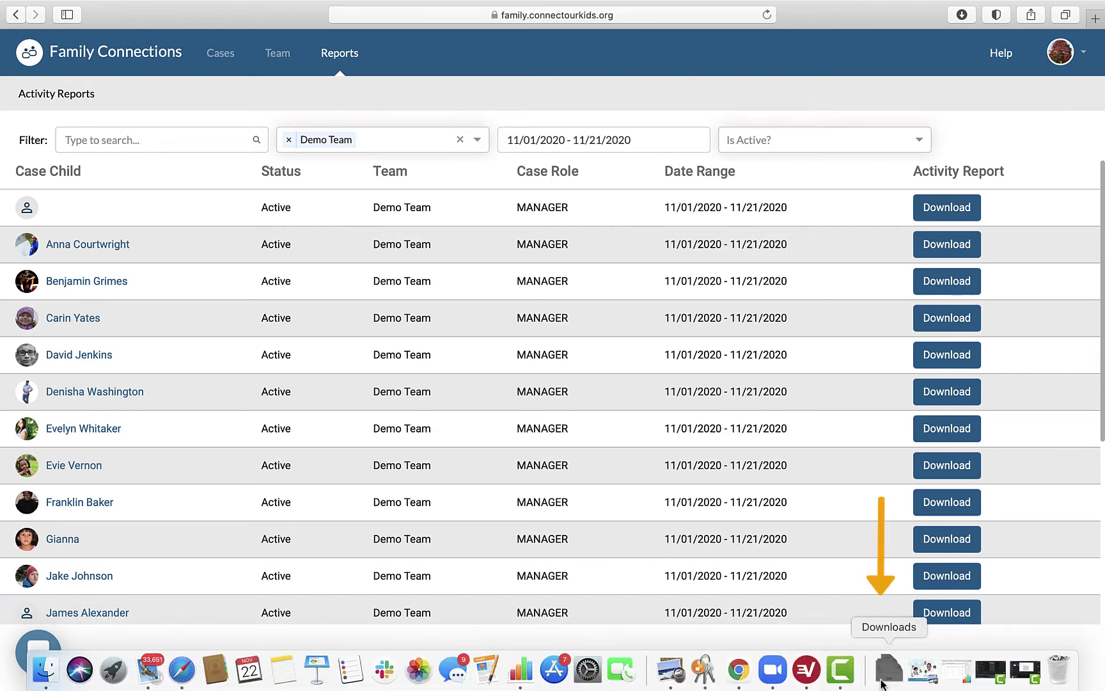
- Open the downloaded Nov 01–Nov 21, 2020 activity report CSV in Numbers
click(888, 672)
click(888, 615)
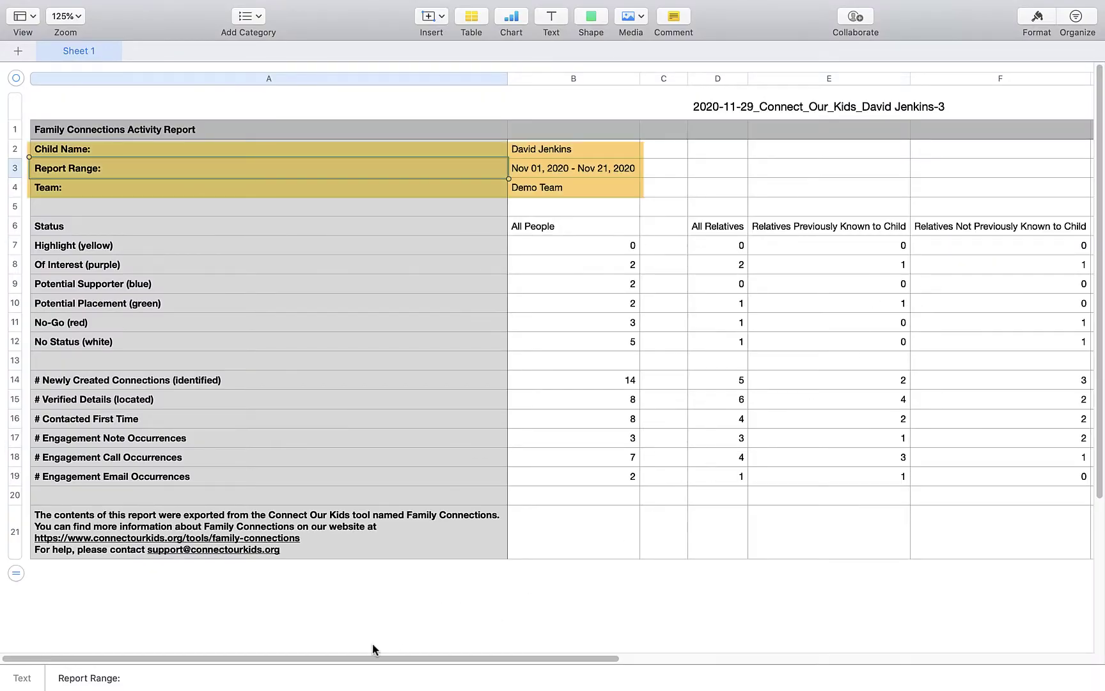
click(332, 632)
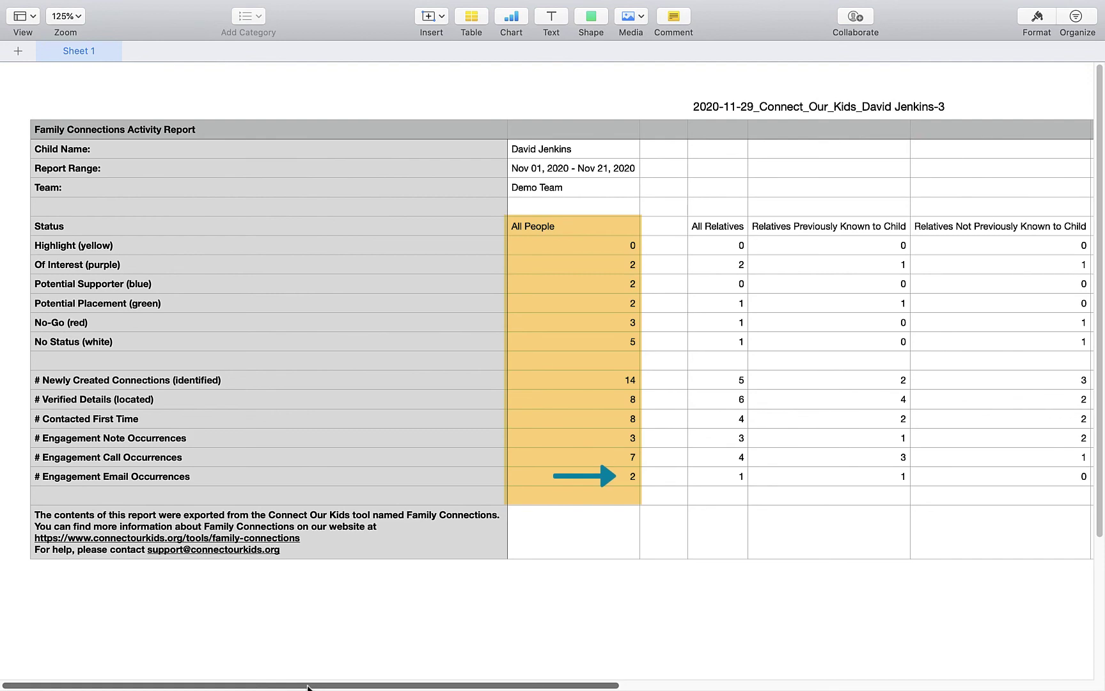
- View the Non-Relatives columns in Numbers, then open the Family Connections help chat
drag(307, 687, 592, 686)
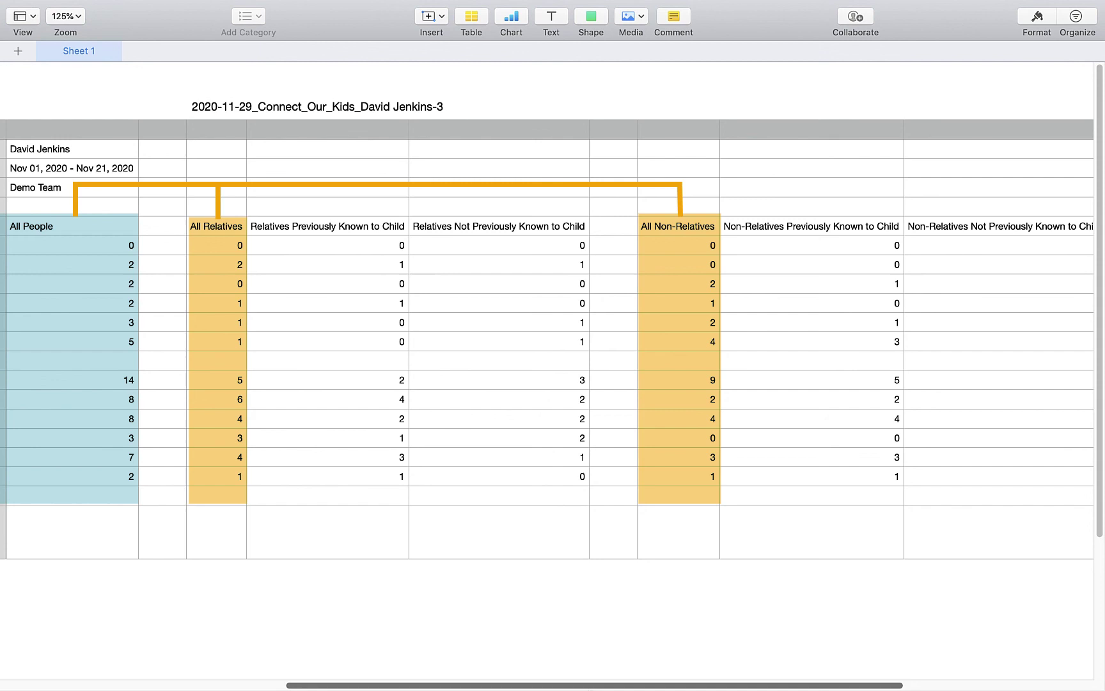
drag(629, 686, 644, 686)
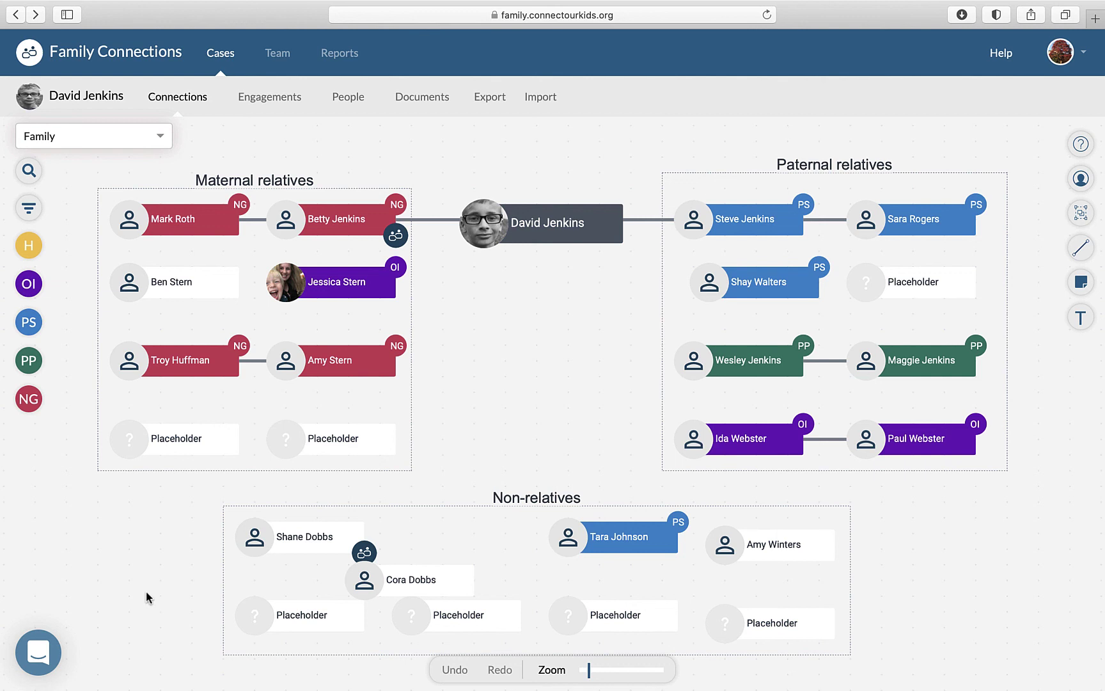
click(39, 650)
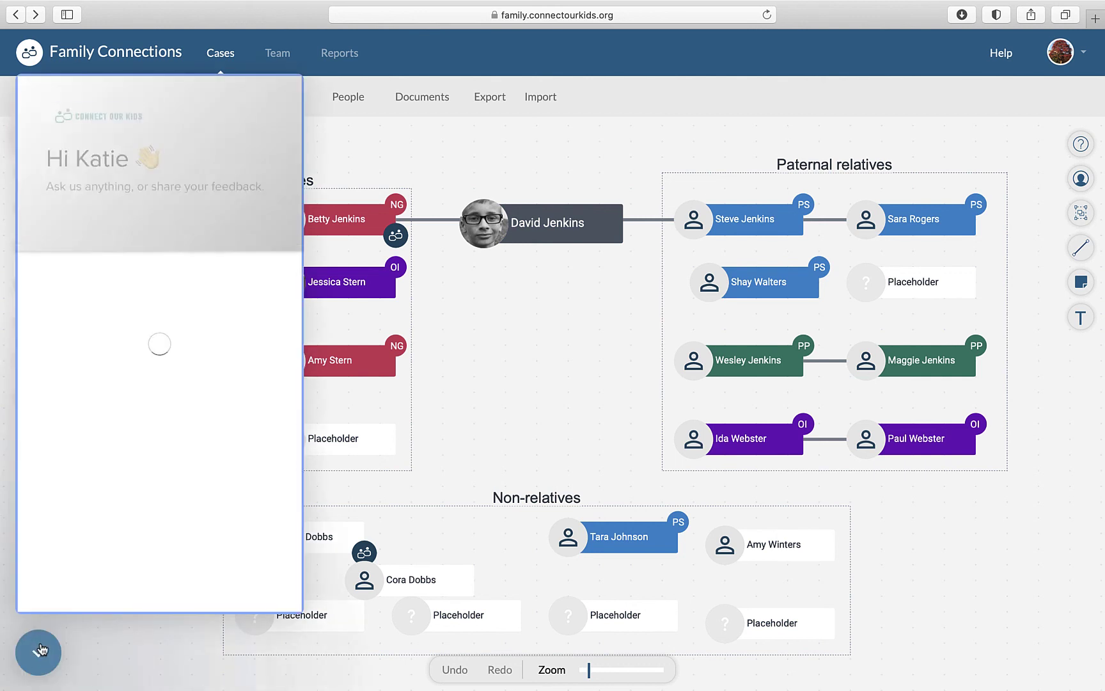